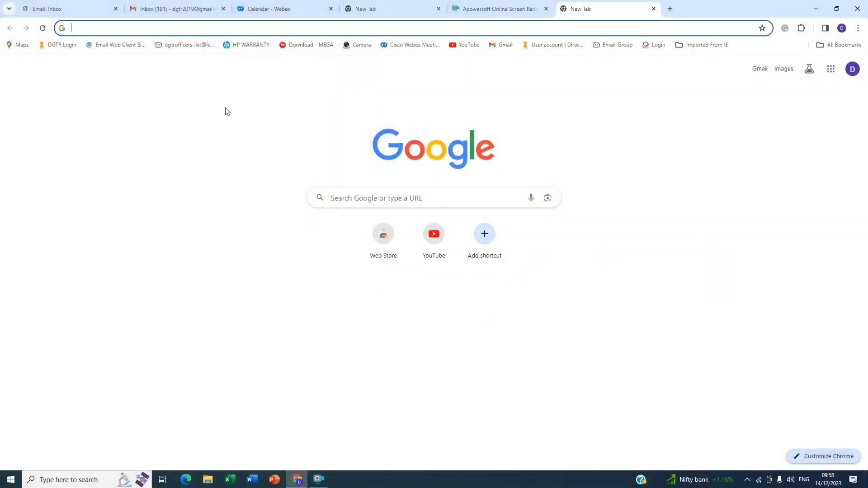
# - Open the bookmarked mailing-list management page for the officers' list
pyautogui.click(190, 46)
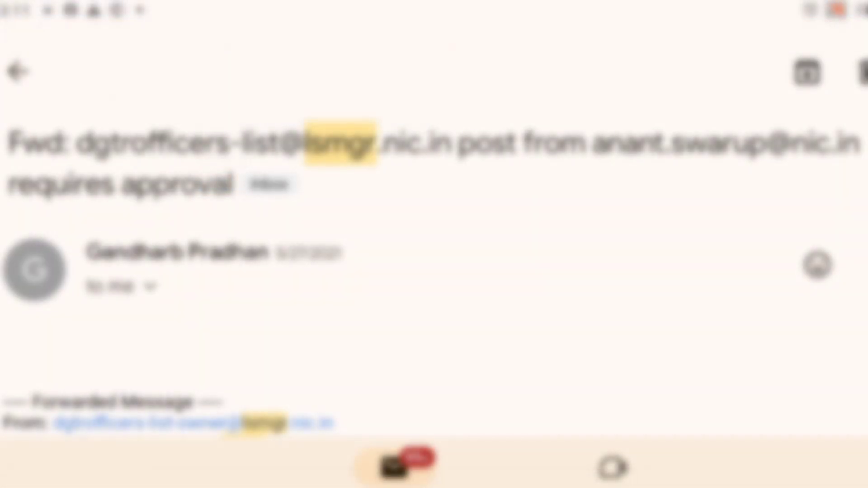
# - Read the forwarded mailing-list approval email through the section with the link to approve or deny the request
pyautogui.scroll(-4, 418, 299)
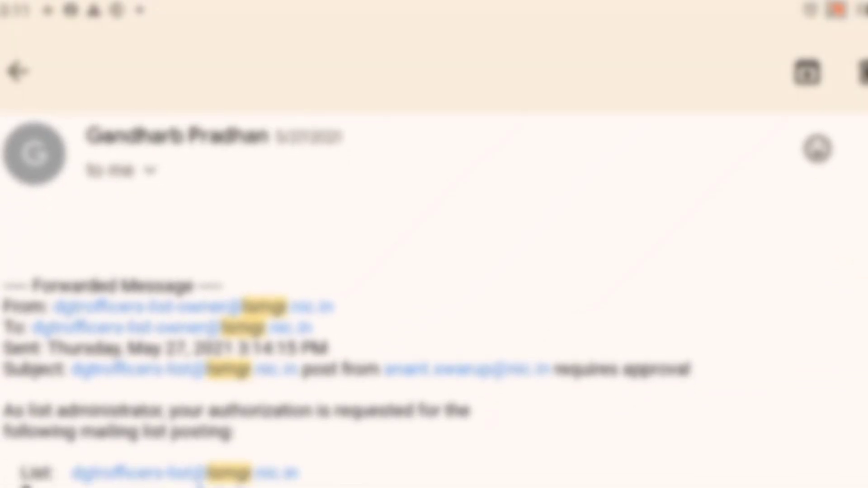
pyautogui.scroll(-3, 434, 298)
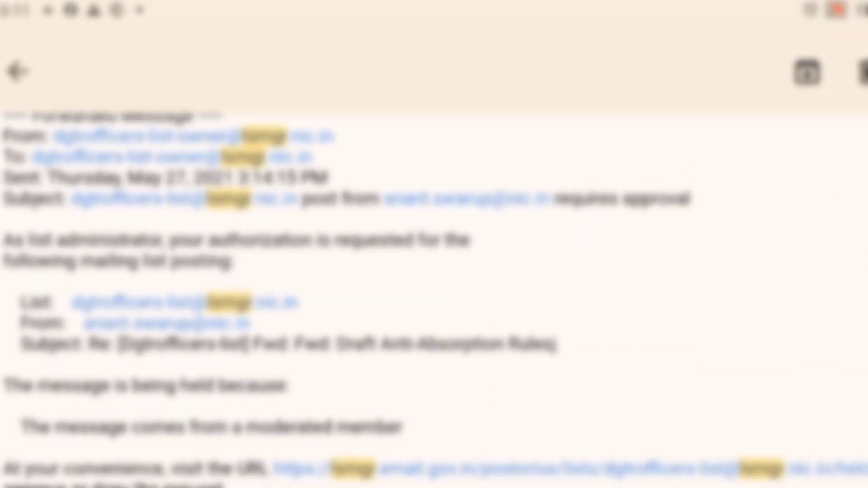
pyautogui.scroll(-2, 434, 298)
pyautogui.scroll(-3, 434, 298)
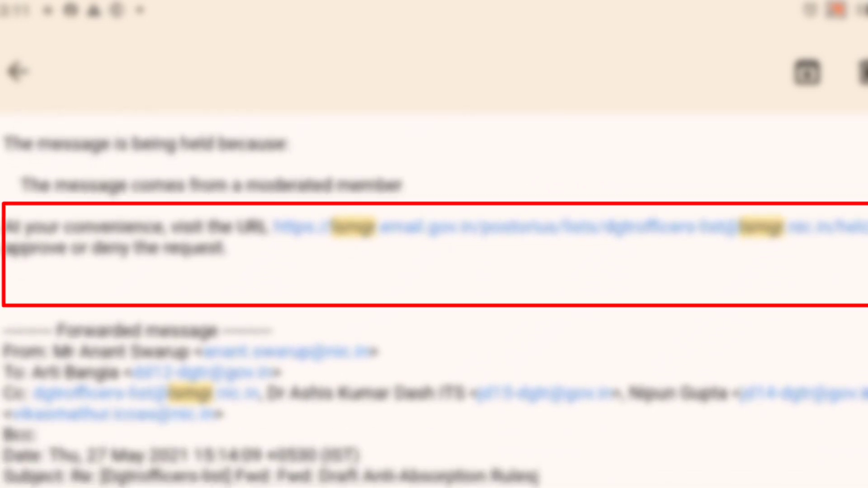
pyautogui.scroll(-3, 434, 298)
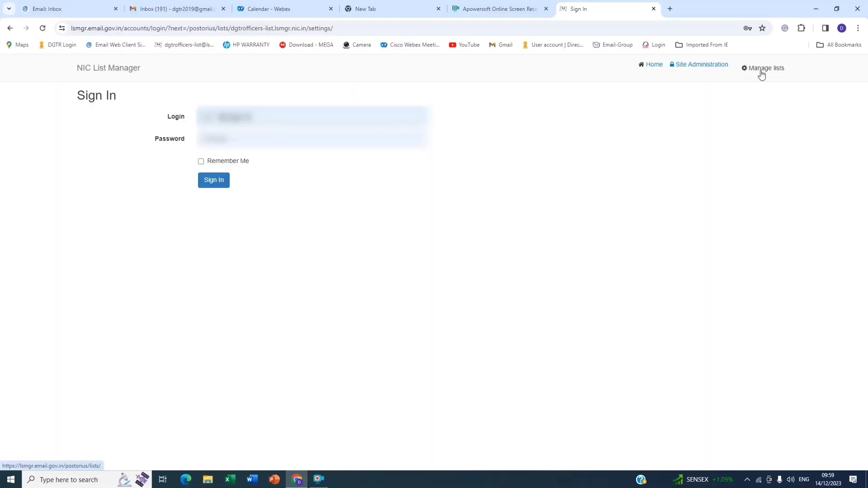
# - Go to the Manage lists area of NIC List Manager and open its login from the Mailing Lists index
pyautogui.click(762, 73)
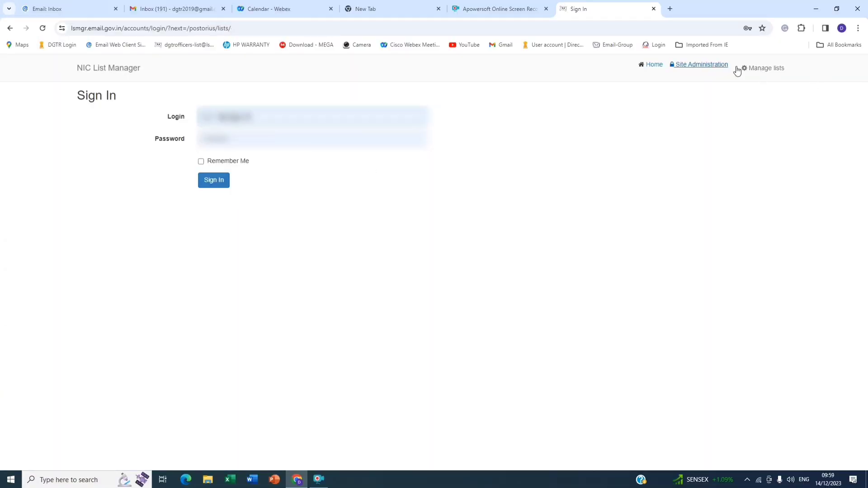
pyautogui.click(771, 75)
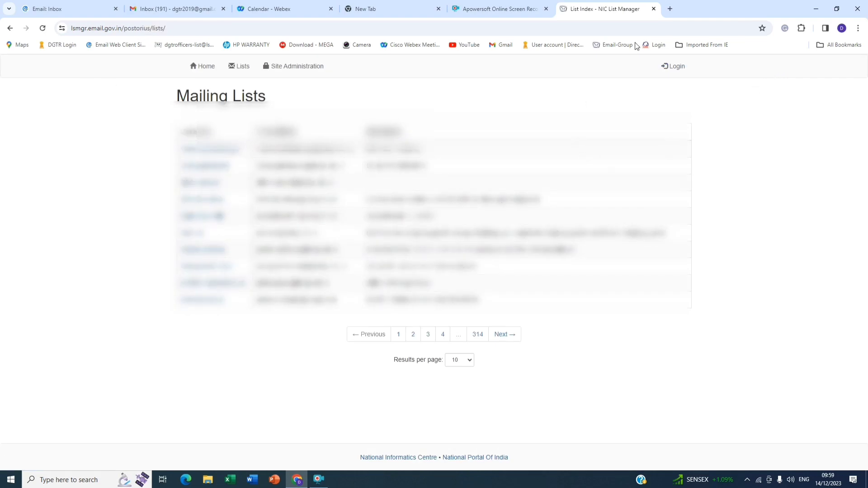
pyautogui.click(676, 67)
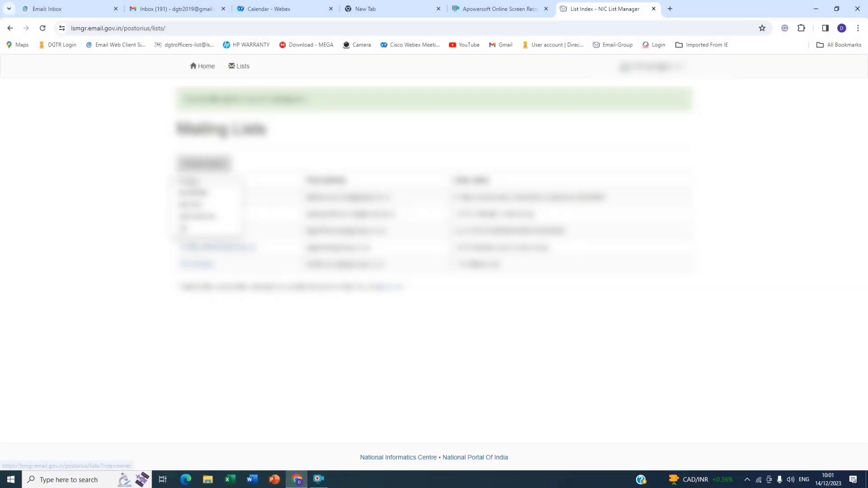
# - View the mailing lists filtered by each role in turn: Owner, Moderator, Member, Non-member and all lists
pyautogui.click(195, 183)
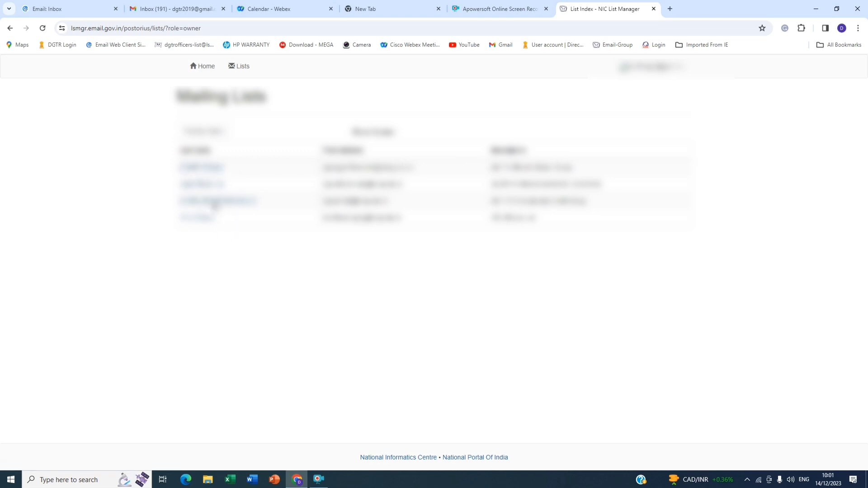
pyautogui.click(225, 132)
pyautogui.click(207, 161)
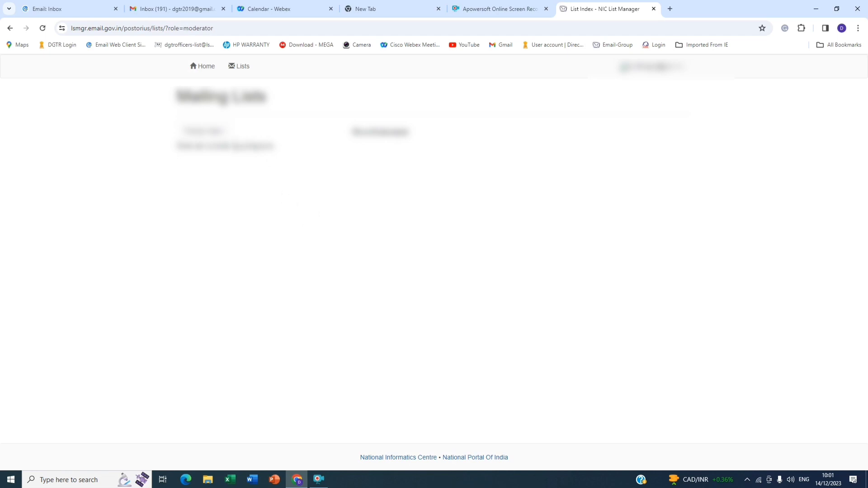
pyautogui.click(222, 134)
pyautogui.click(208, 173)
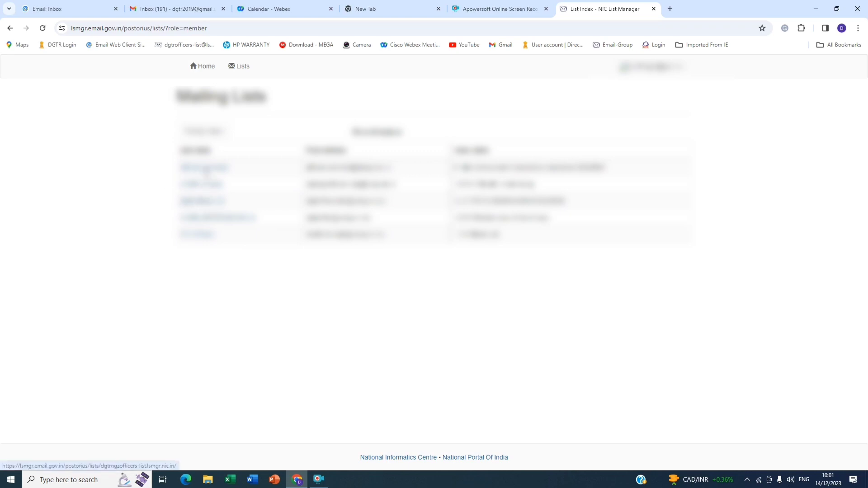
pyautogui.click(223, 135)
pyautogui.click(217, 188)
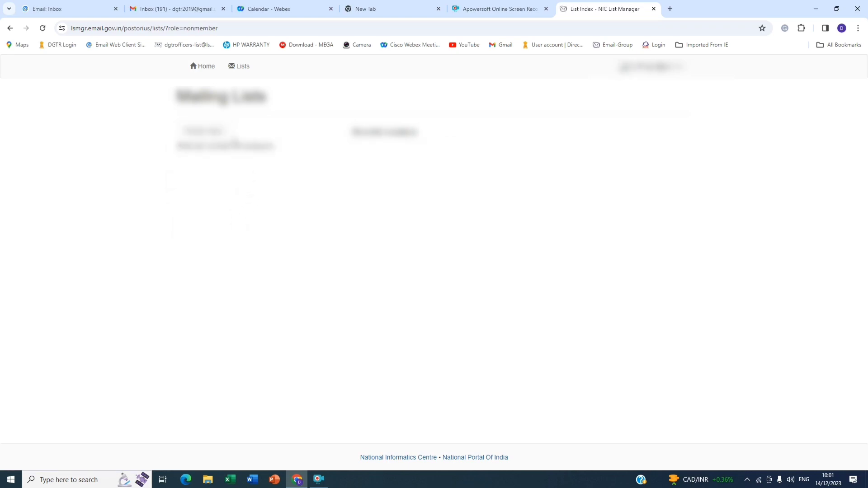
pyautogui.click(223, 135)
pyautogui.click(185, 199)
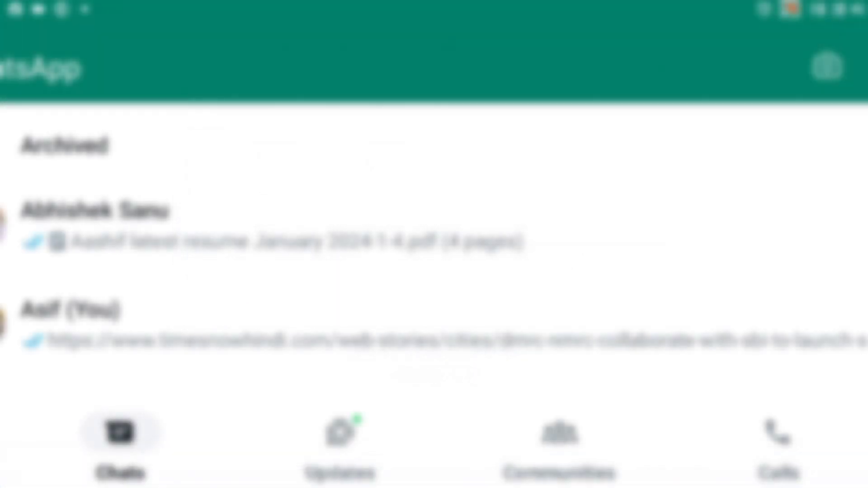
pyautogui.scroll(-6, 829, 219)
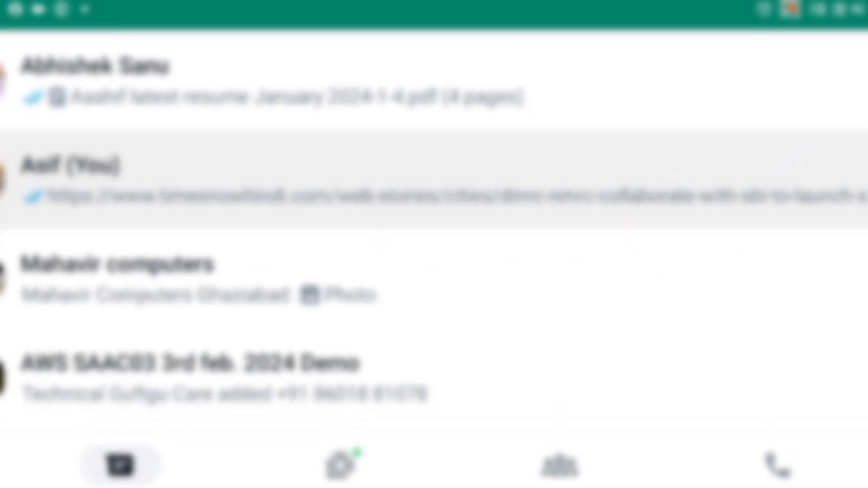
pyautogui.scroll(-10, 434, 226)
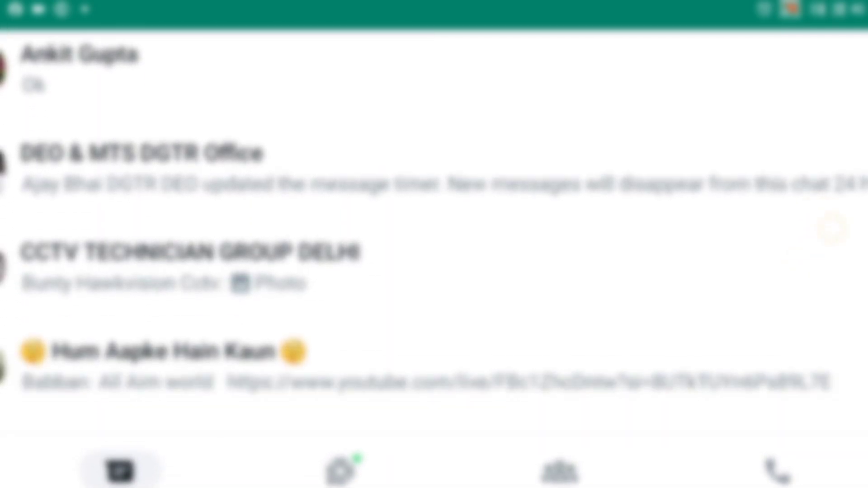
pyautogui.scroll(-12, 837, 199)
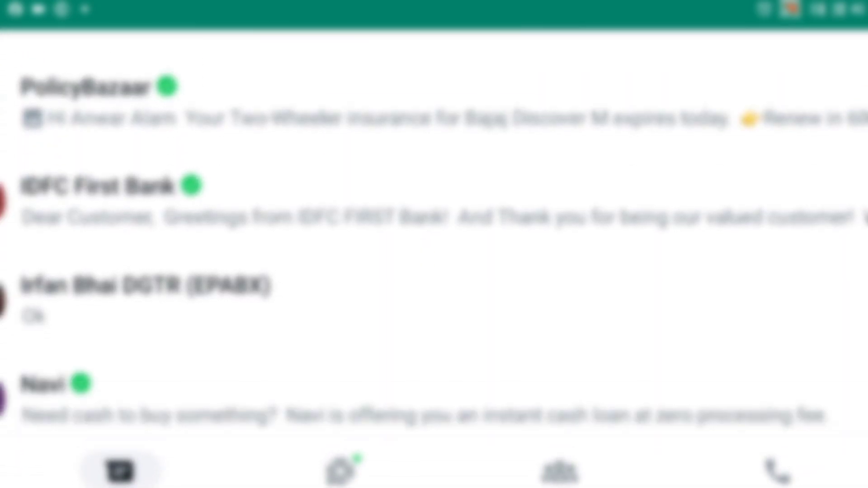
pyautogui.scroll(-2, 840, 192)
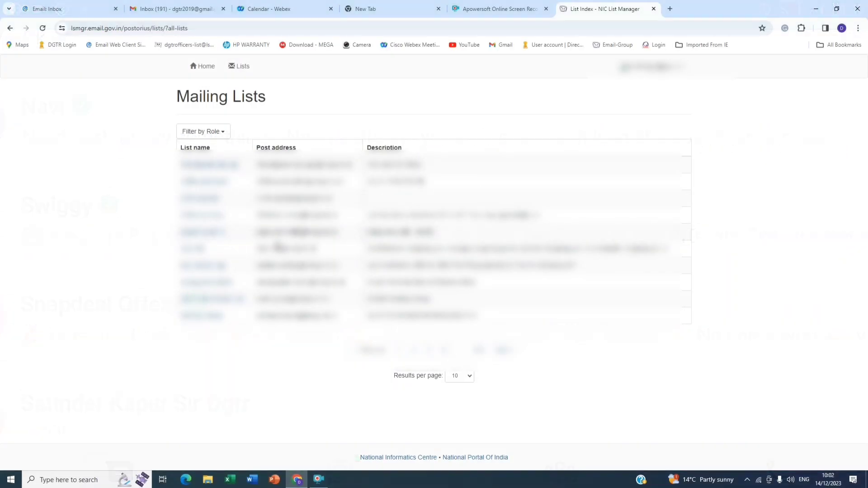
# - Filter the mailing lists by the Owner role and open the DGTR_PROFESSIONALS list
pyautogui.click(203, 131)
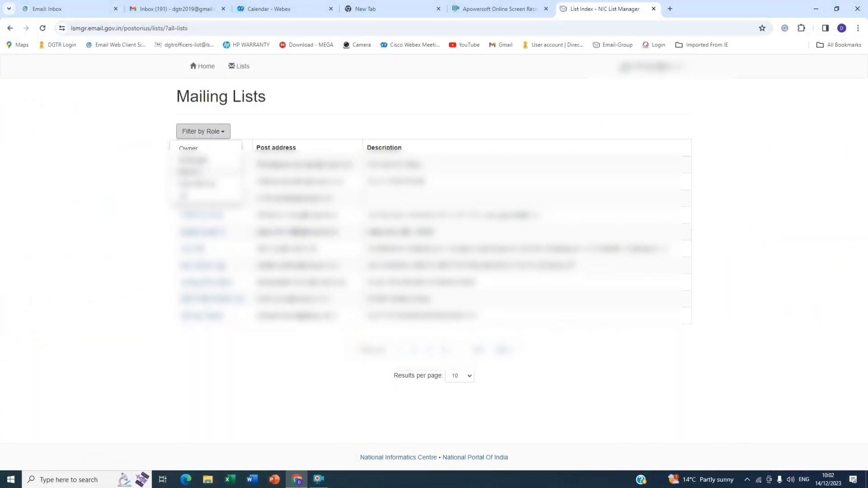
pyautogui.click(189, 149)
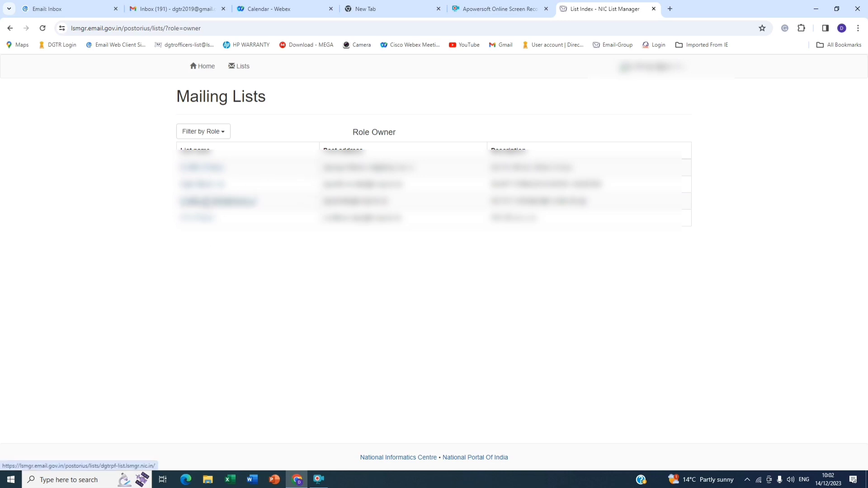
pyautogui.click(211, 202)
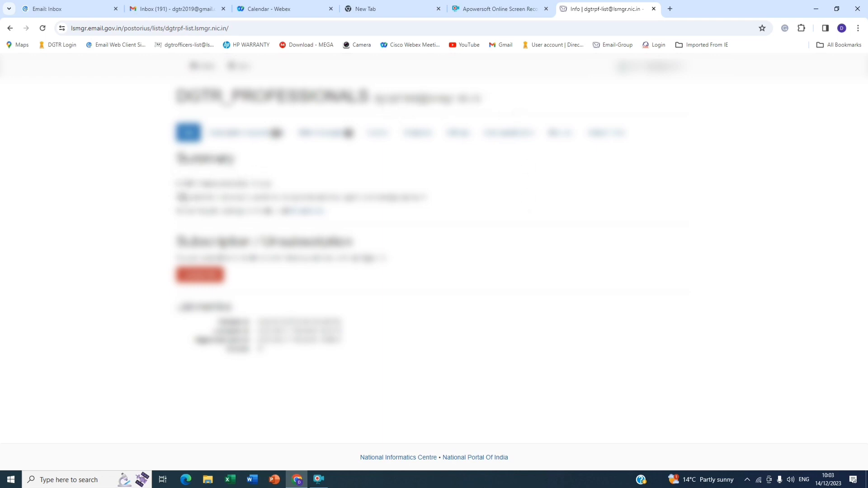
# - View the list's subscription requests, including those pending user confirmation
pyautogui.click(244, 132)
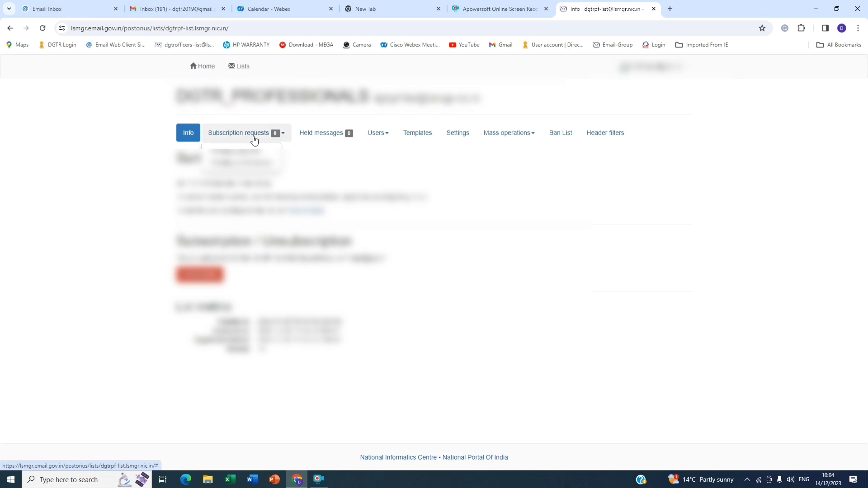
pyautogui.click(252, 154)
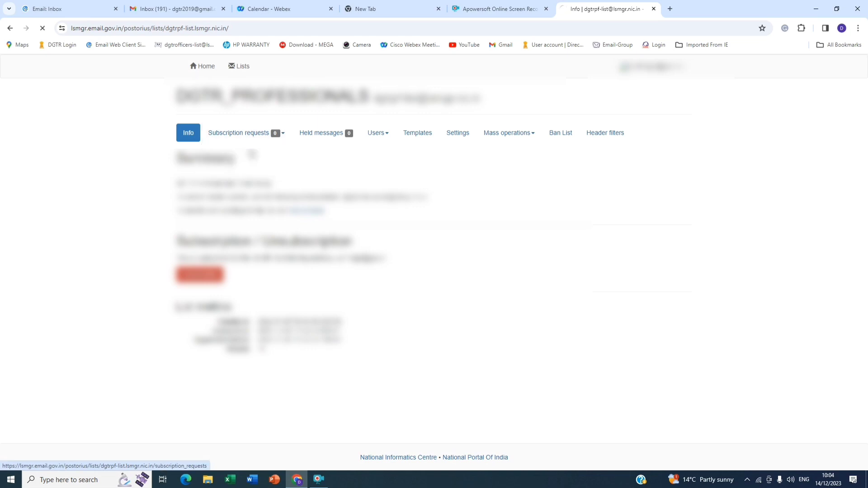
pyautogui.click(253, 139)
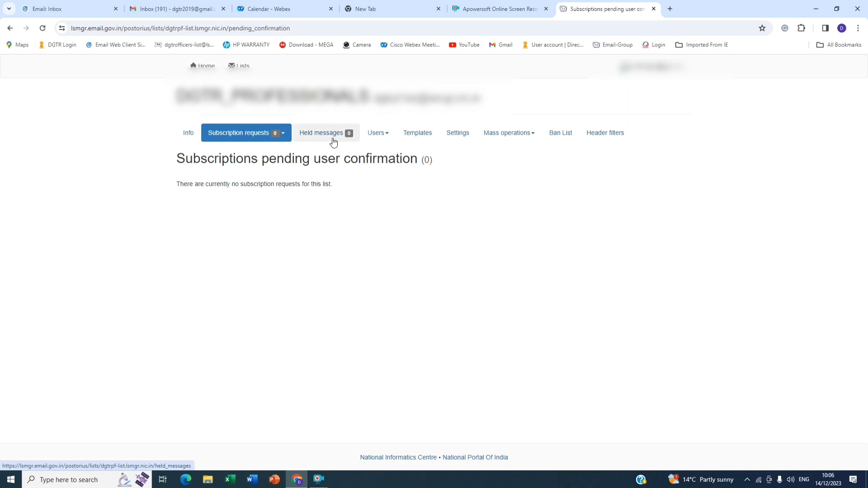
# - Open the Members page among the list's users
pyautogui.click(382, 140)
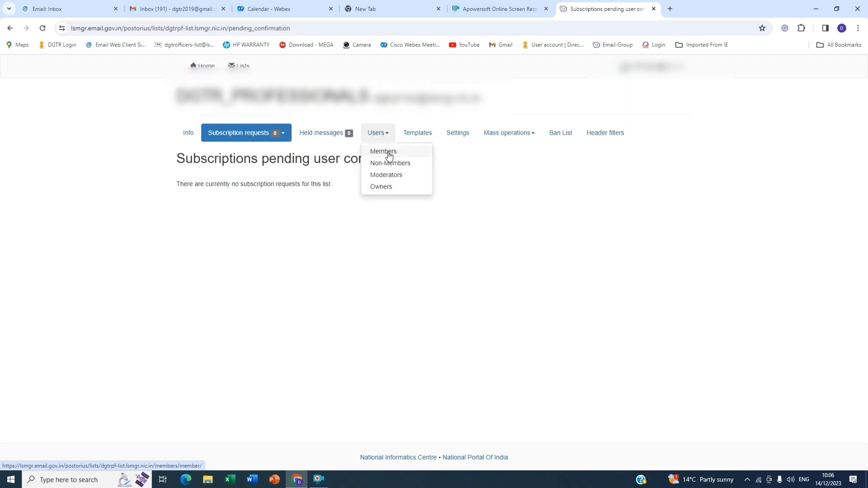
pyautogui.click(389, 156)
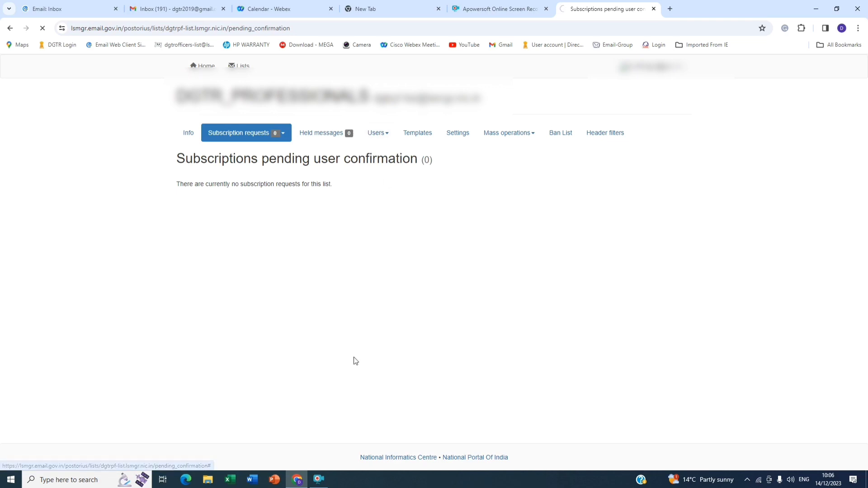
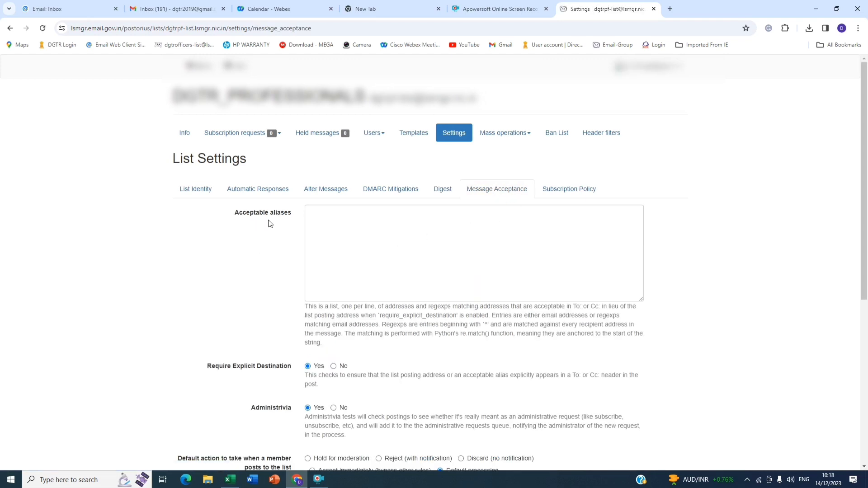
# - Review the list's Message Acceptance settings, from acceptable aliases to the maximum number of recipients
pyautogui.scroll(-3, 384, 228)
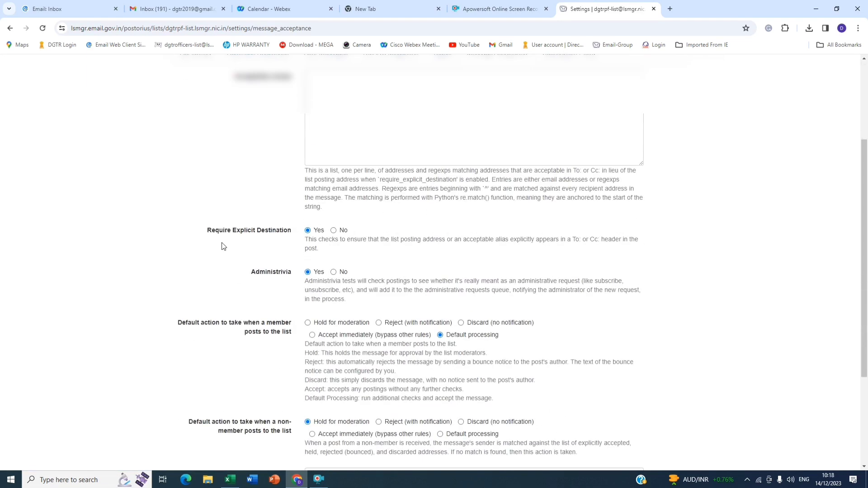
pyautogui.scroll(-3, 369, 260)
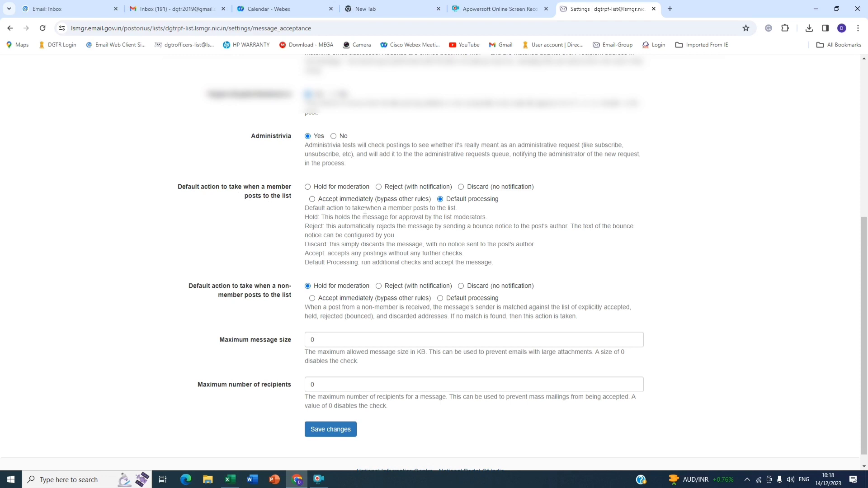
pyautogui.scroll(-1, 265, 207)
pyautogui.scroll(6, 551, 200)
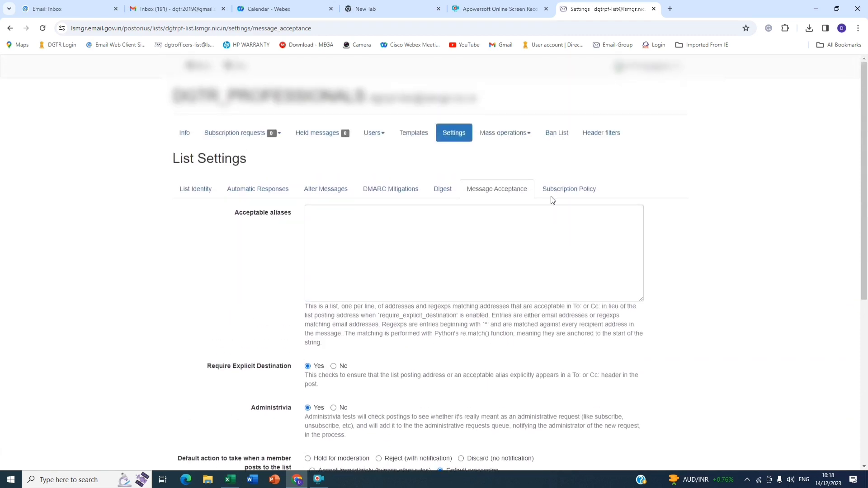
# - Open the Subscription Policy settings and view the available policy options without changing the selection
pyautogui.click(577, 194)
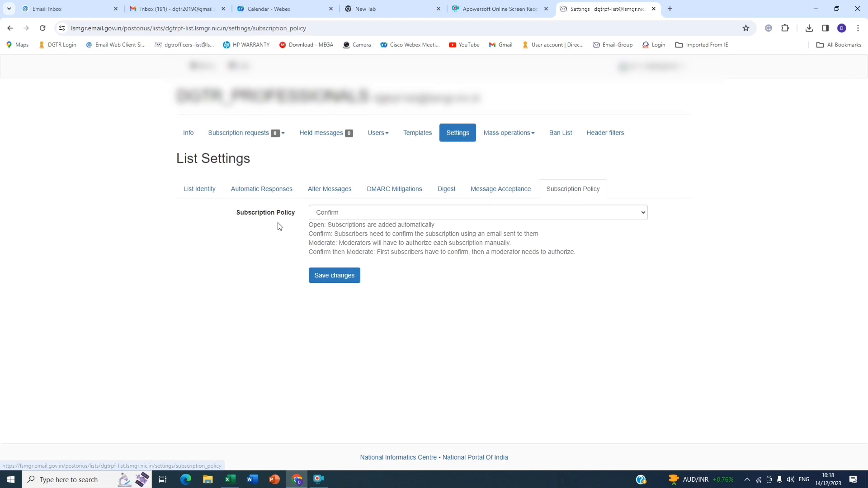
pyautogui.click(374, 215)
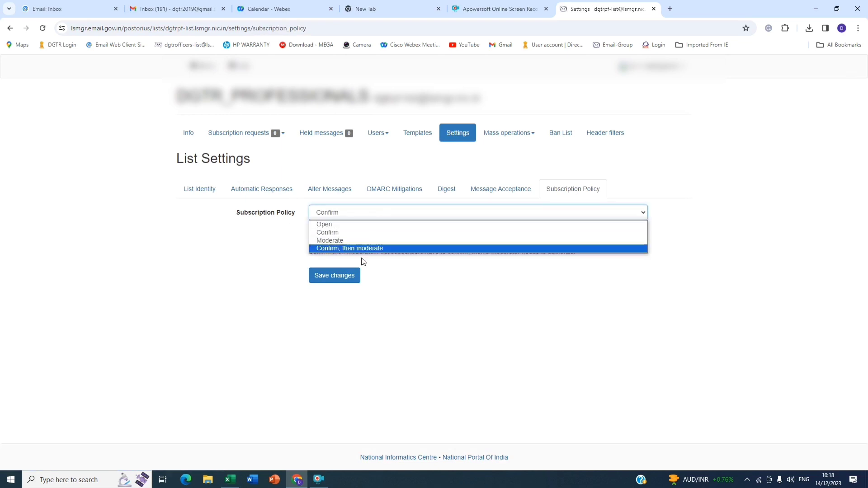
pyautogui.click(378, 320)
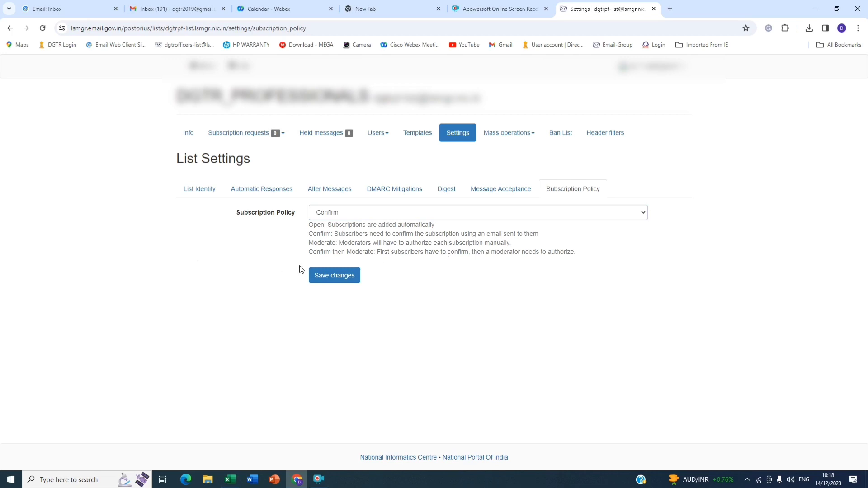
# - Open the List Identity settings and review all fields from index-page visibility to Members List Visibility
pyautogui.click(209, 194)
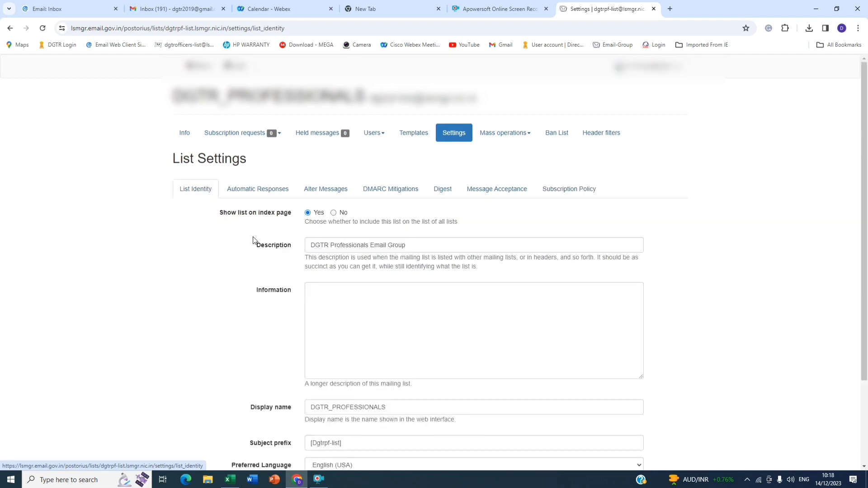
pyautogui.scroll(-3, 365, 247)
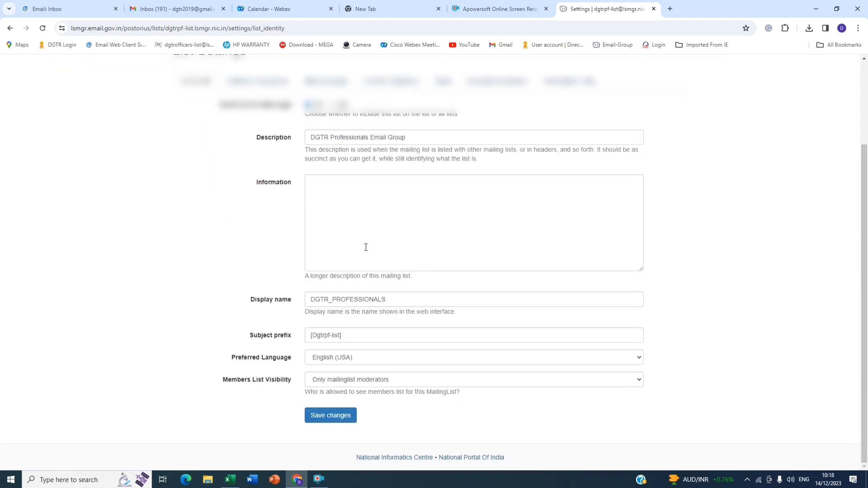
pyautogui.scroll(3, 365, 268)
pyautogui.scroll(-3, 443, 323)
pyautogui.scroll(3, 441, 270)
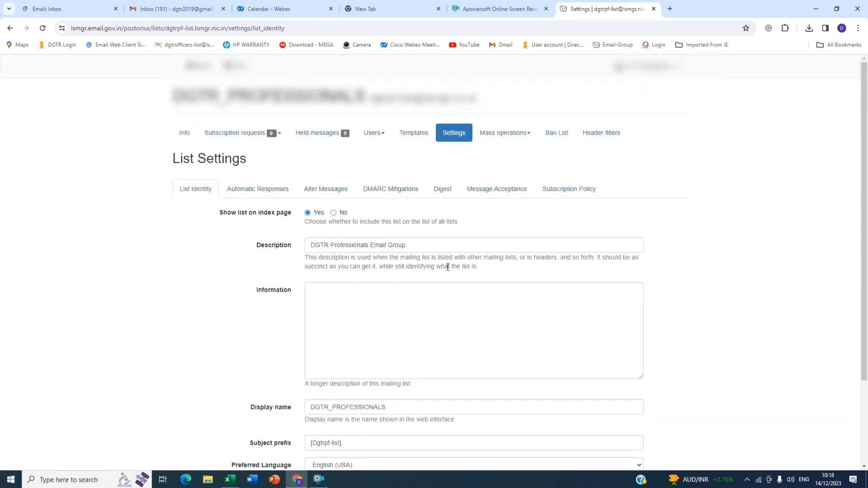
# - Open the Mass subscribe page and review its email field, accepted address formats and the Pre confirm, Pre approved and Pre Verified options
pyautogui.click(510, 139)
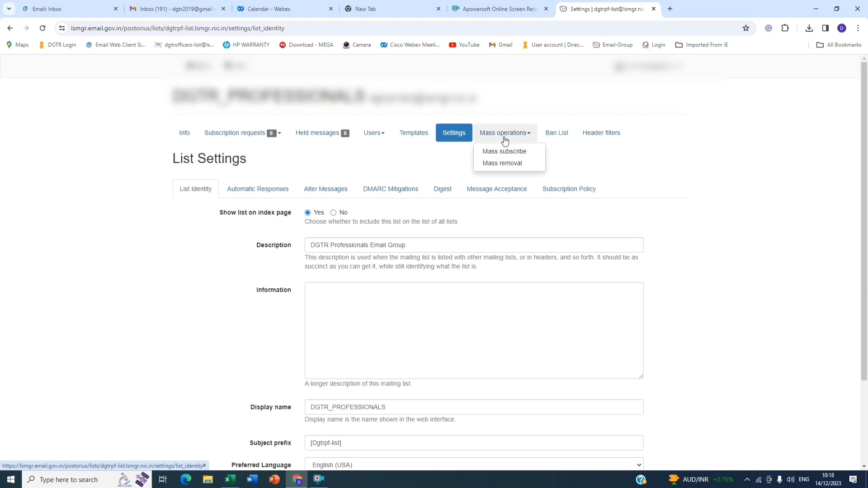
pyautogui.click(525, 136)
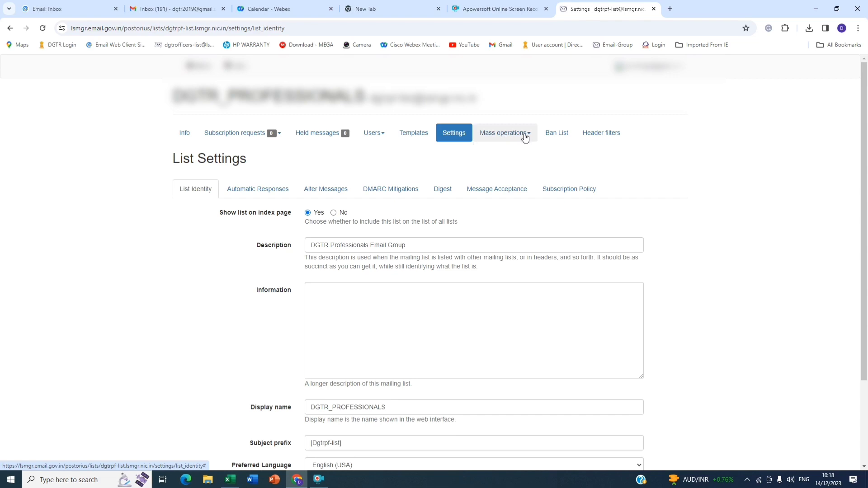
pyautogui.click(525, 136)
pyautogui.click(506, 153)
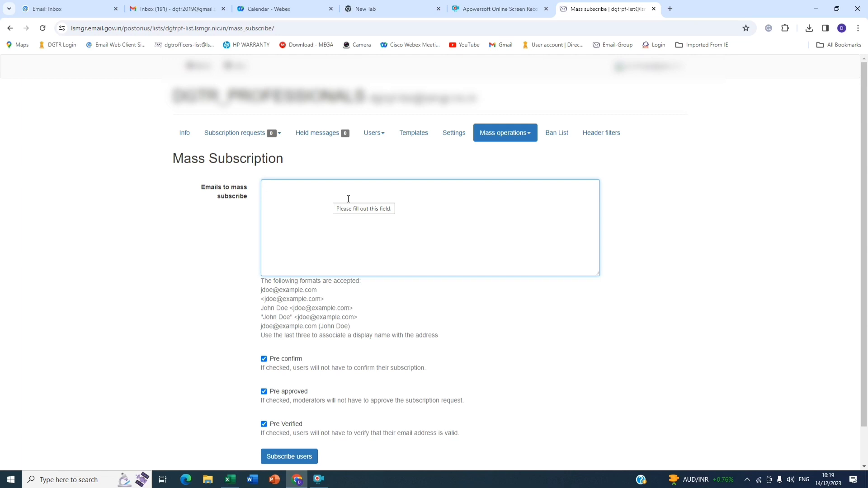
pyautogui.scroll(-2, 443, 203)
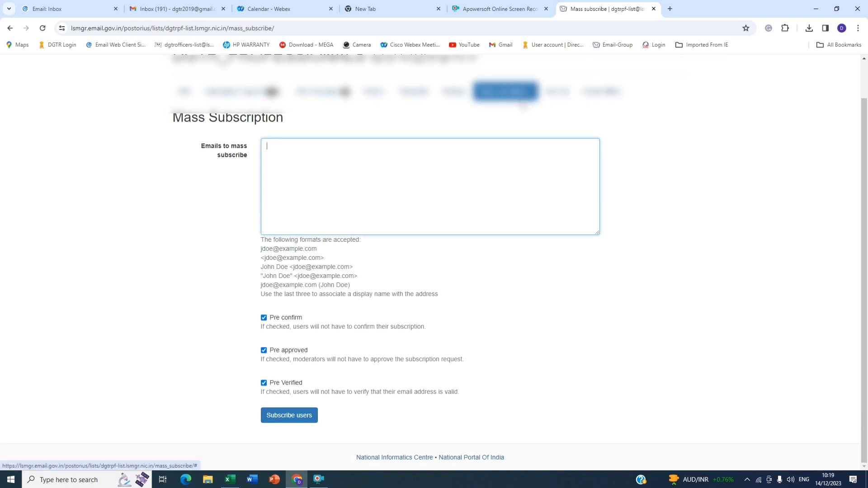
# - View the Mass removal page for unsubscribing users and the Ban List page for banning addresses
pyautogui.click(523, 105)
pyautogui.click(516, 122)
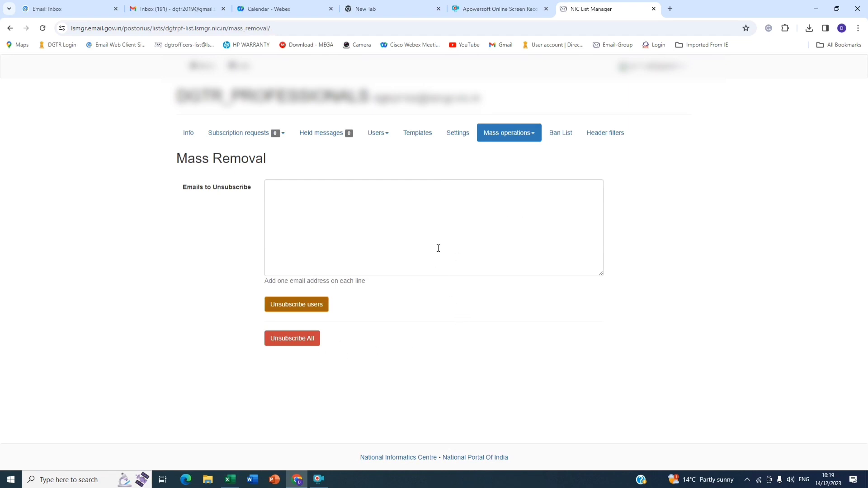
pyautogui.click(563, 137)
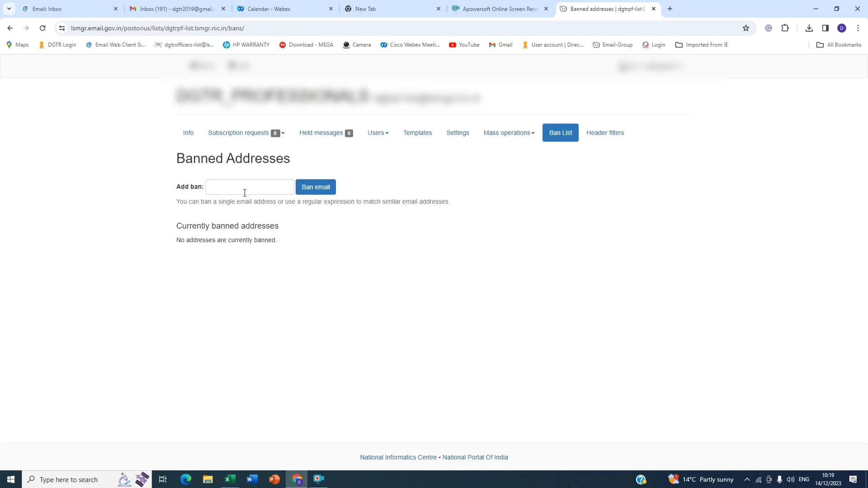
# - Open the Header filters page and view the available filter actions without changing the selection
pyautogui.click(602, 140)
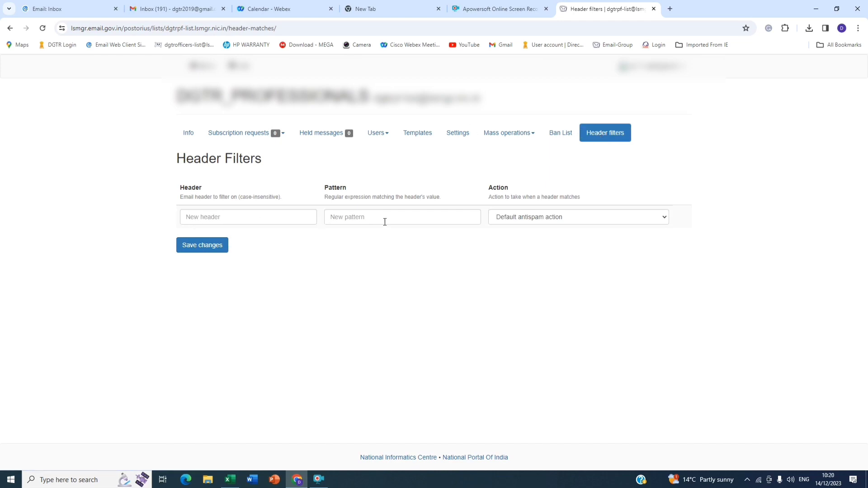
pyautogui.click(572, 219)
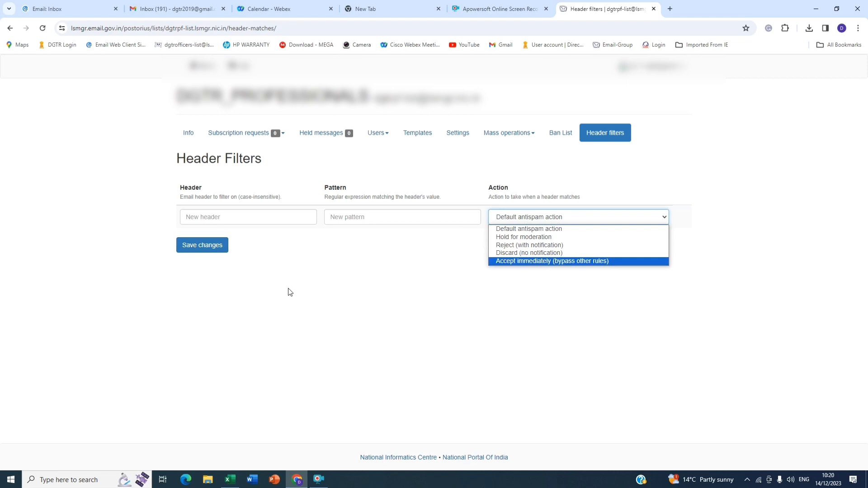
pyautogui.press('Escape')
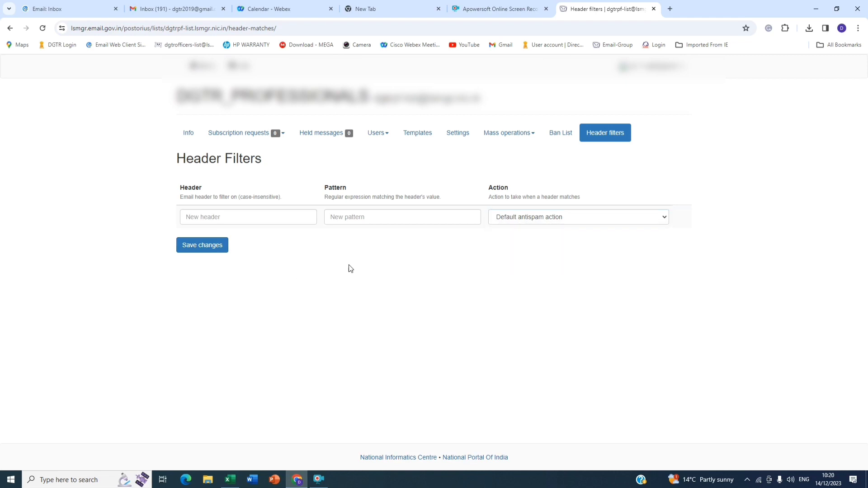
# - Open the list's Members page, mark the first member and open that member's options
pyautogui.click(387, 140)
pyautogui.click(391, 151)
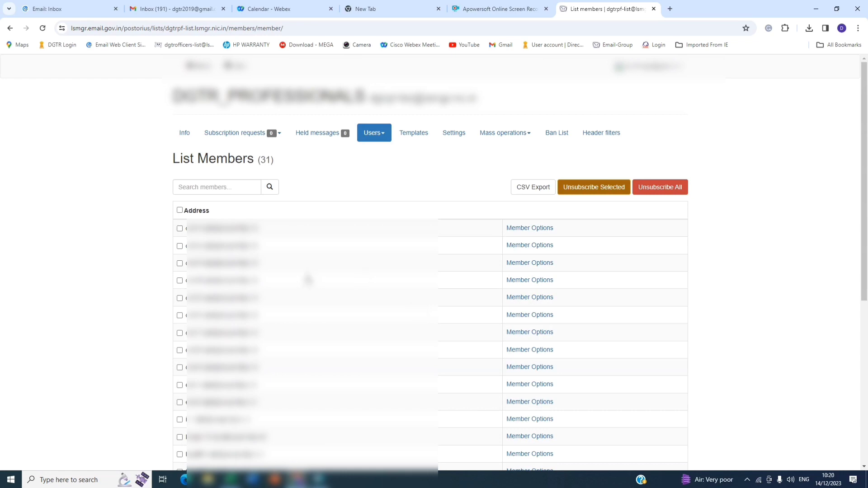
pyautogui.click(180, 229)
pyautogui.click(526, 231)
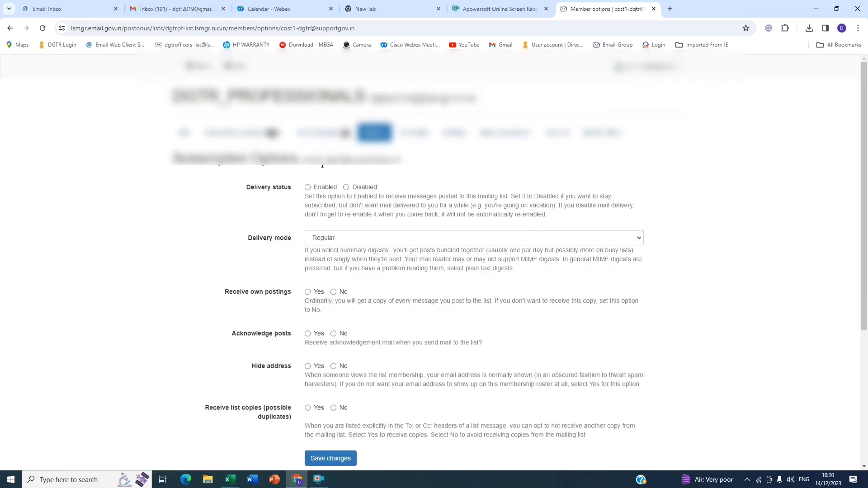
# - Review the member's subscription options and view the Delivery mode choices without changing the selection
pyautogui.scroll(-2, 453, 169)
pyautogui.scroll(2, 456, 169)
pyautogui.scroll(-1, 368, 189)
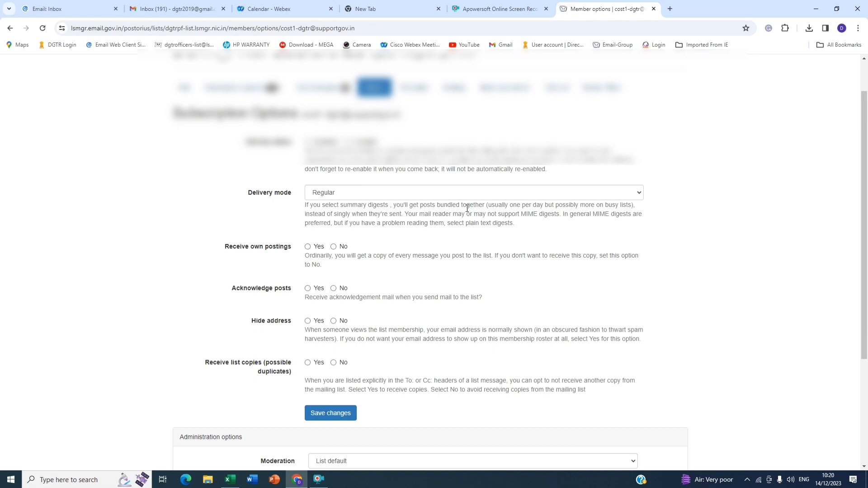
pyautogui.click(363, 194)
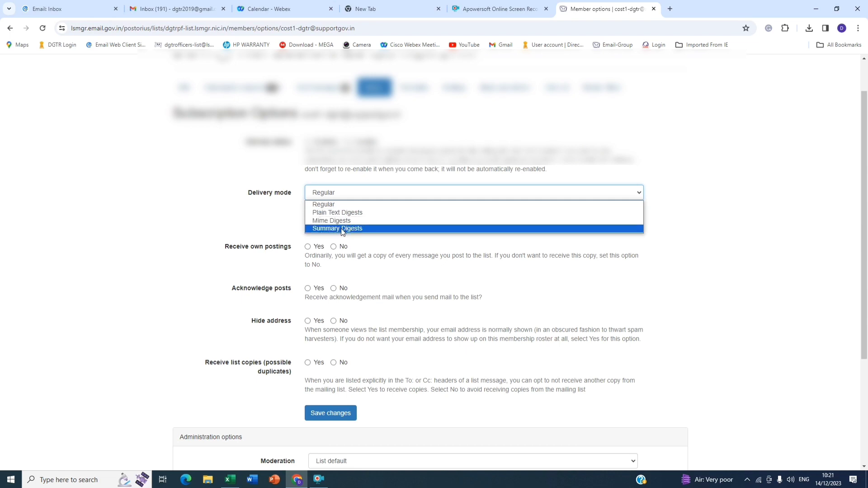
pyautogui.click(285, 217)
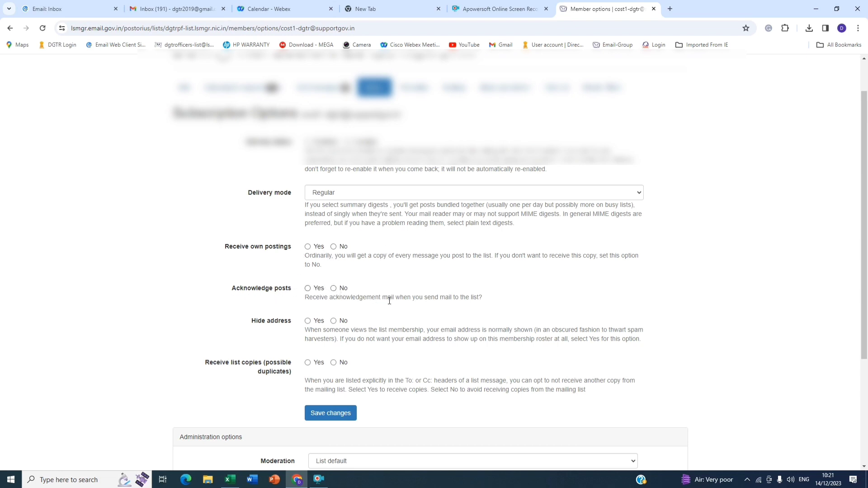
# - Review the member's remaining subscription and administration options, viewing the Moderation choices while keeping List default selected
pyautogui.scroll(-3, 407, 312)
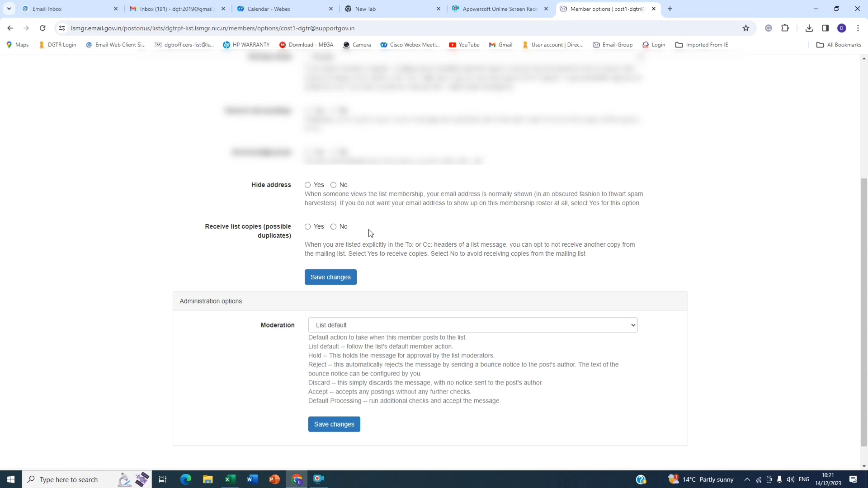
pyautogui.scroll(3, 340, 435)
pyautogui.scroll(-3, 329, 422)
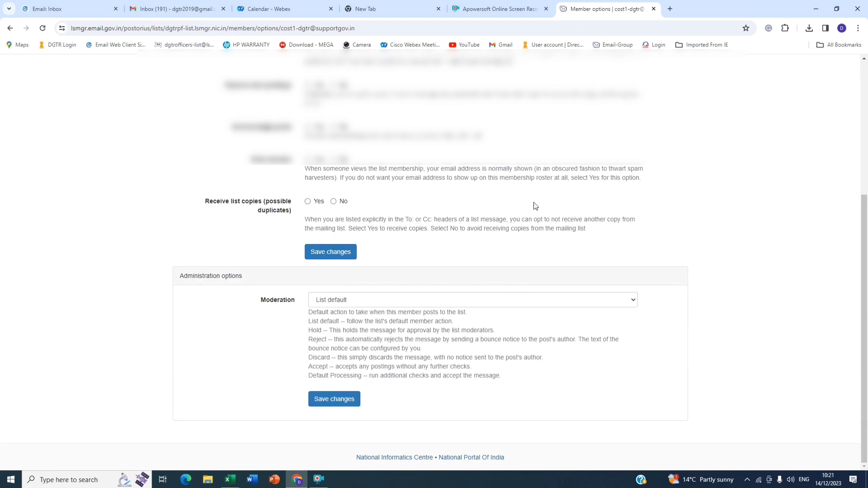
pyautogui.scroll(4, 535, 205)
pyautogui.scroll(-4, 413, 218)
pyautogui.scroll(4, 412, 219)
pyautogui.scroll(-4, 409, 219)
pyautogui.click(555, 305)
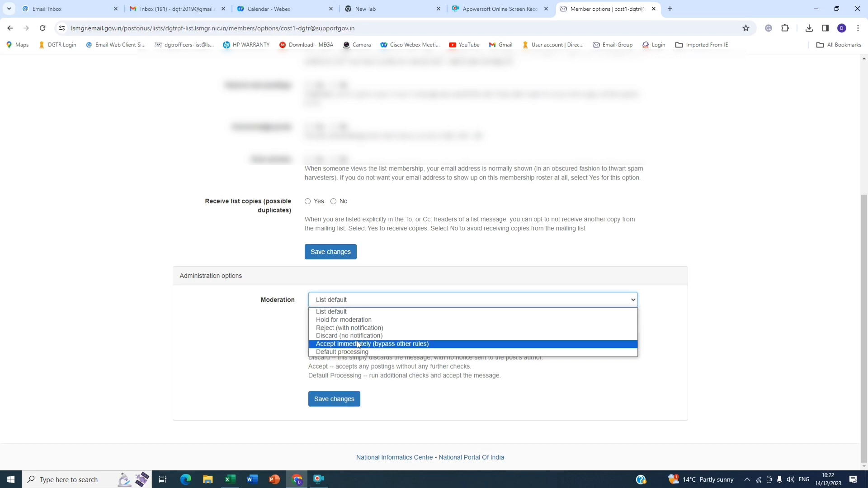
pyautogui.click(446, 401)
pyautogui.scroll(5, 520, 386)
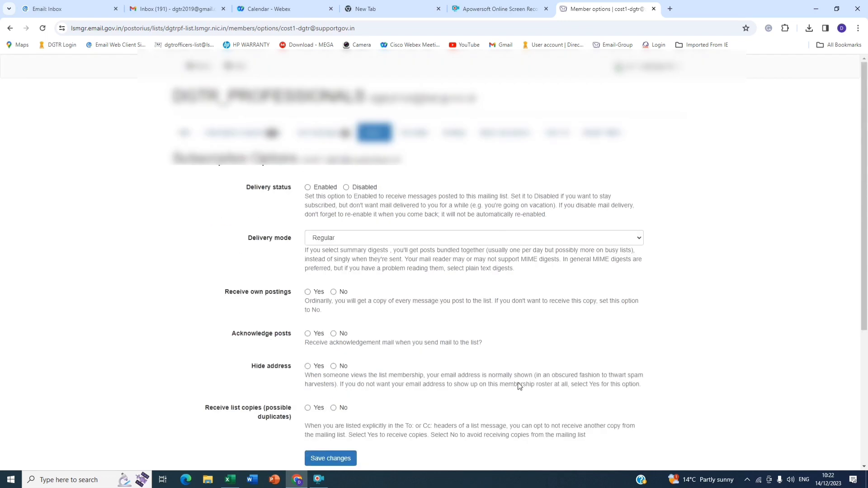